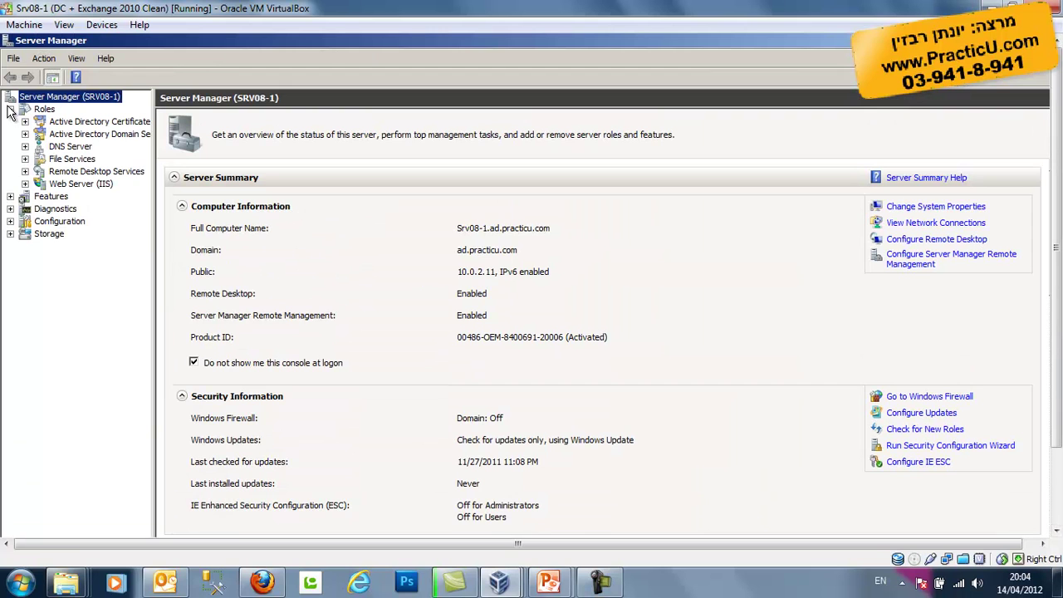
- Review which Remote Desktop role services are installed on SRV08-1, leaving the Add Role Services wizard without changes
{"action": "left_click", "coordinate": [26, 171]}
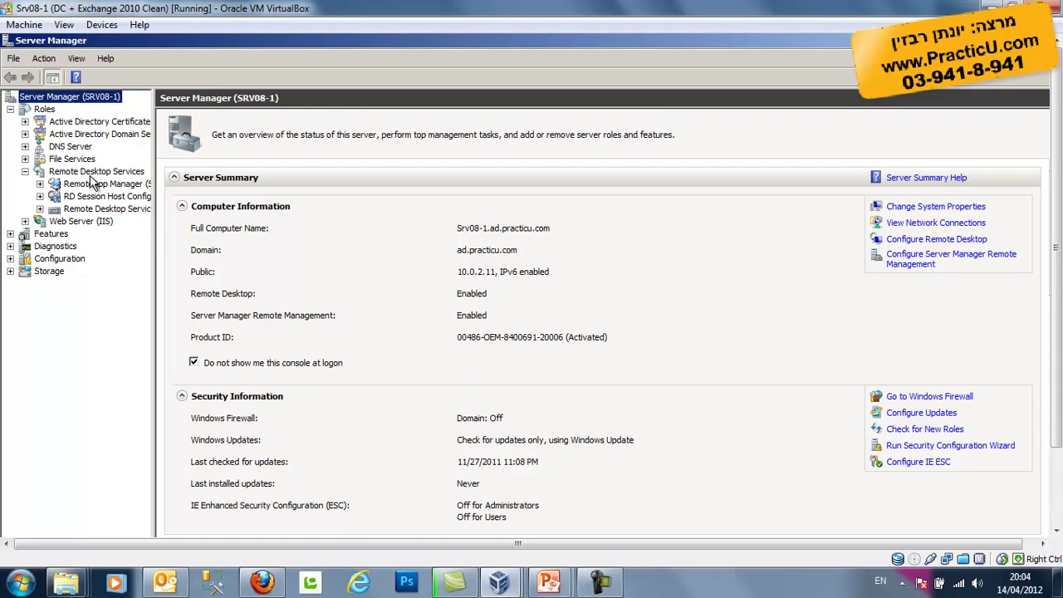
{"action": "right_click", "coordinate": [92, 172]}
{"action": "left_click", "coordinate": [137, 184]}
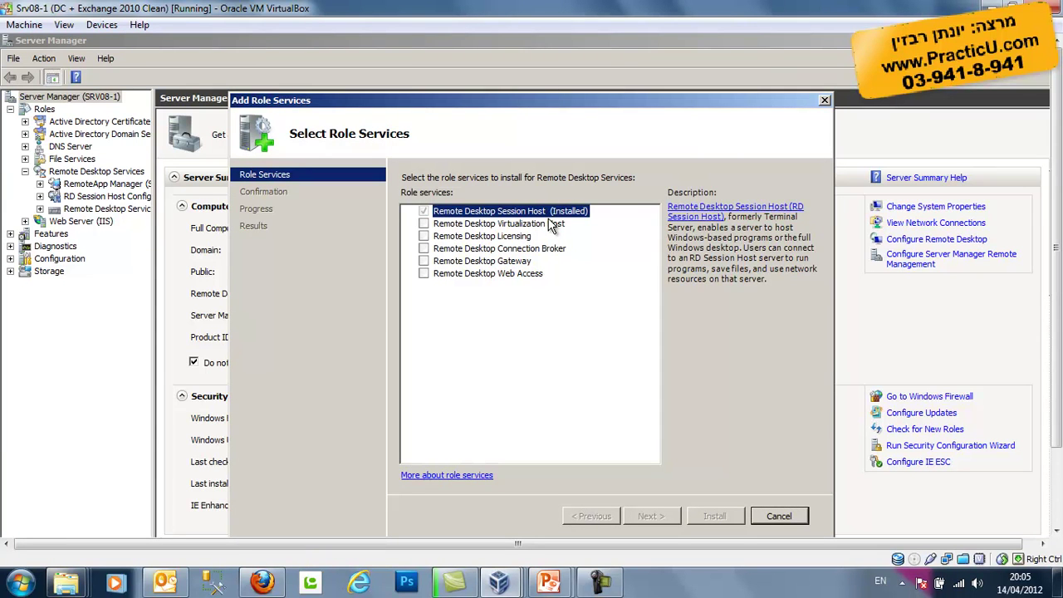
{"action": "left_click", "coordinate": [800, 517]}
{"action": "left_click", "coordinate": [580, 329]}
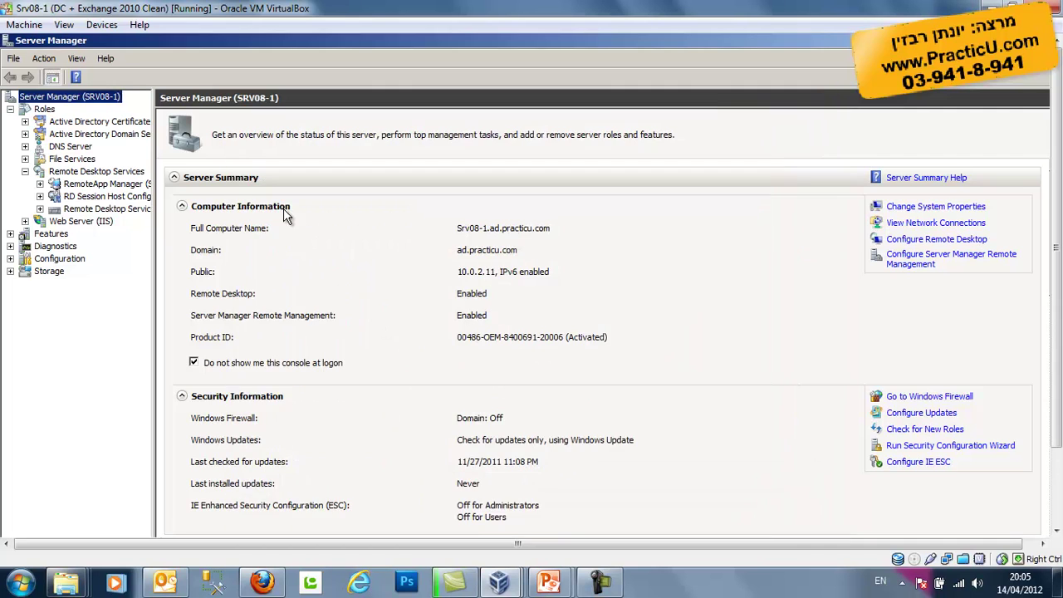
- Display RemoteApp Manager on SRV08-1 and widen the Path column of the RemoteApp Programs list
{"action": "left_click", "coordinate": [116, 191]}
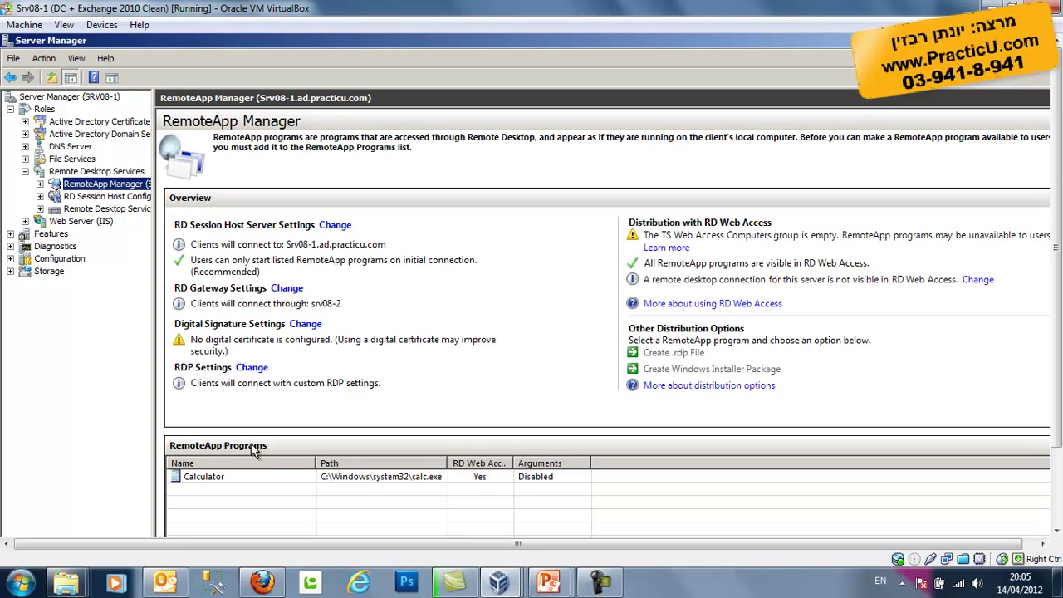
{"action": "left_click_drag", "start_coordinate": [447, 462], "coordinate": [537, 459]}
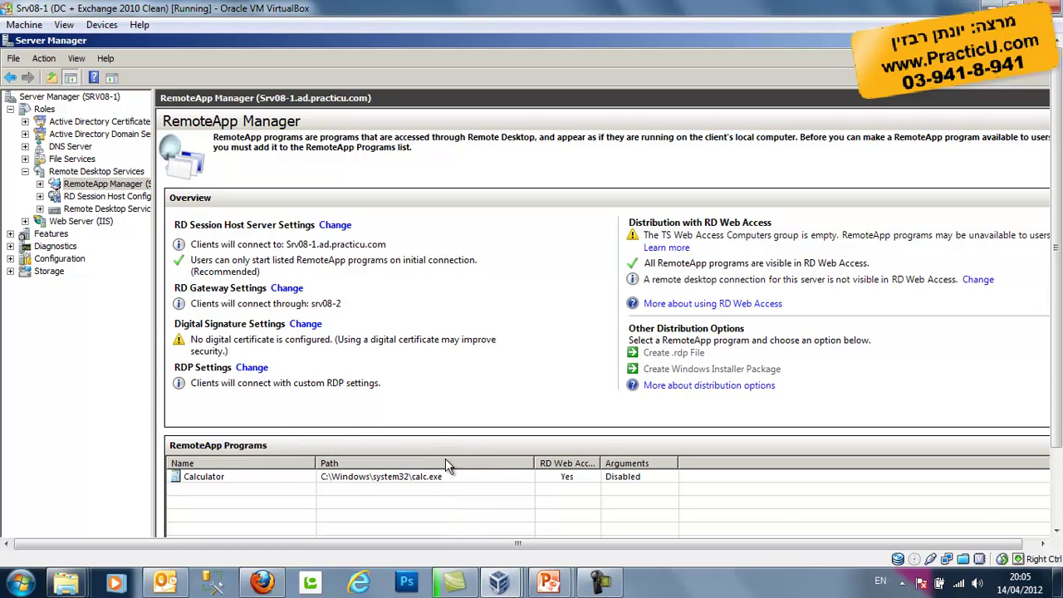
- Switch to Oracle VM VirtualBox Manager and examine the network configuration of the Win7-1 and Srv08-2 machines
{"action": "mouse_move", "coordinate": [505, 592]}
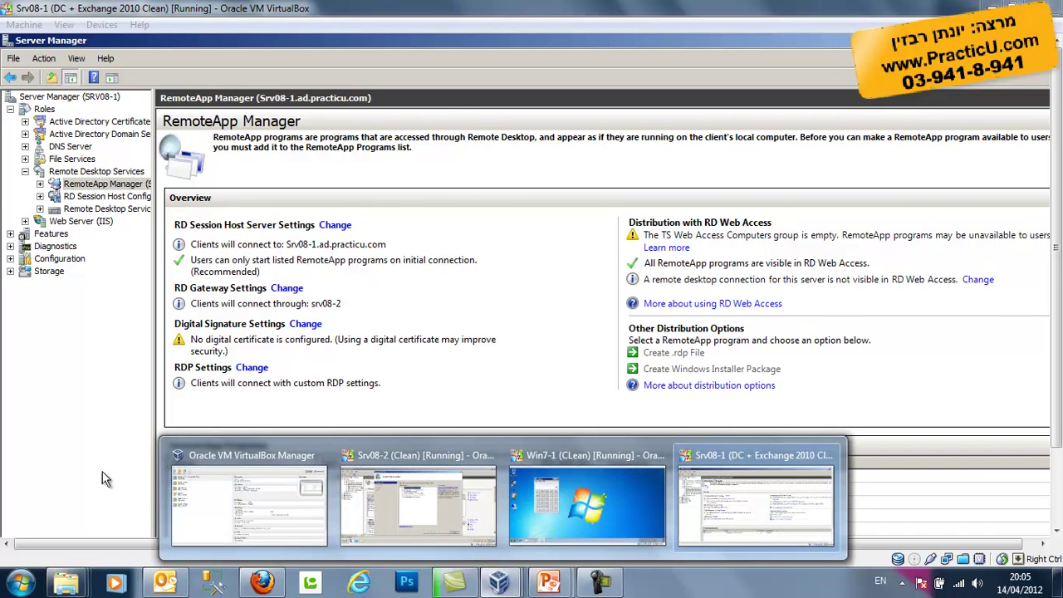
{"action": "left_click", "coordinate": [181, 522]}
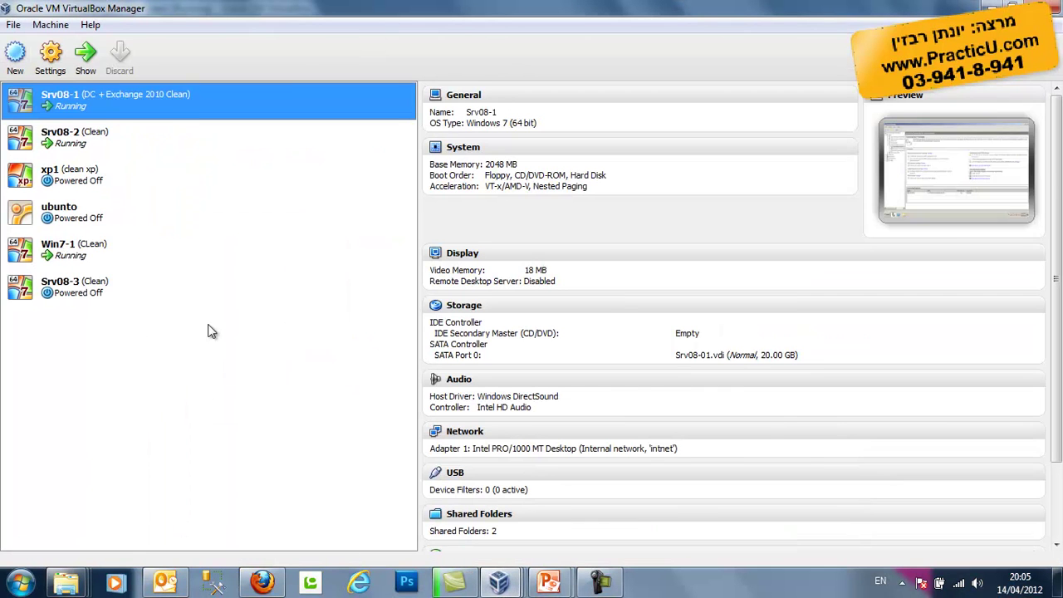
{"action": "left_click", "coordinate": [65, 253]}
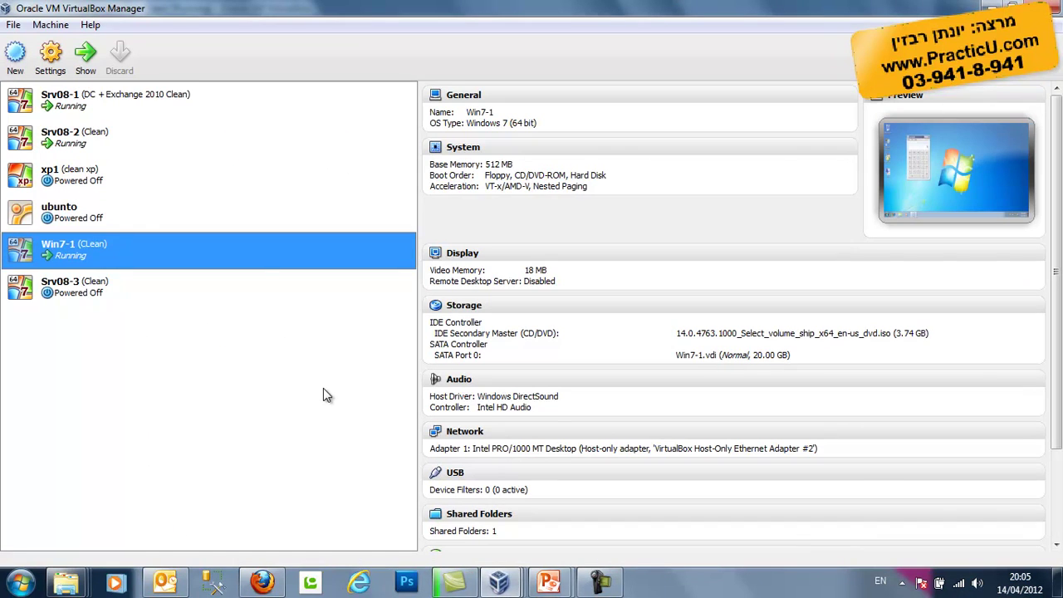
{"action": "left_click", "coordinate": [56, 143]}
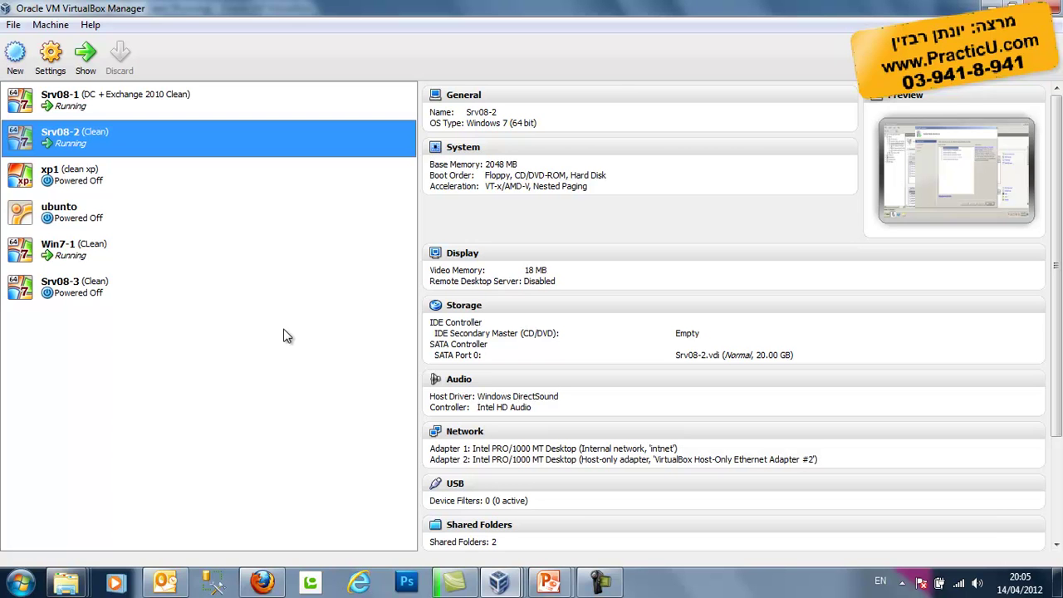
- Switch to the running Srv08-2 virtual machine and show it full screen
{"action": "left_click", "coordinate": [499, 584]}
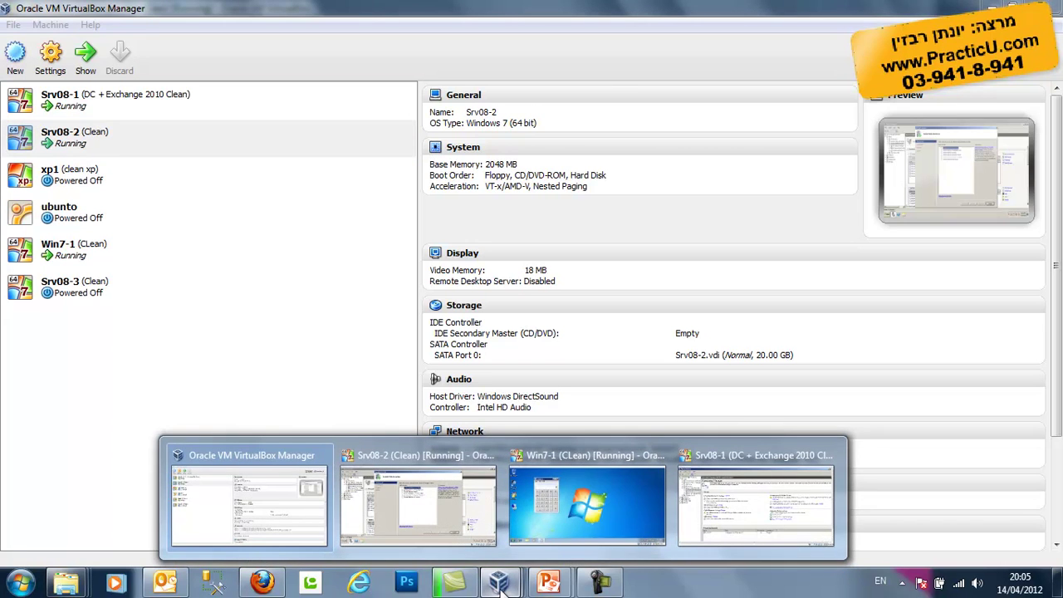
{"action": "left_click", "coordinate": [452, 519]}
{"action": "key", "text": "Control_R+f"}
- Run ipconfig in a Command Prompt on SRV08-2, review its network adapters' addresses and close the prompt
{"action": "left_click", "coordinate": [23, 582]}
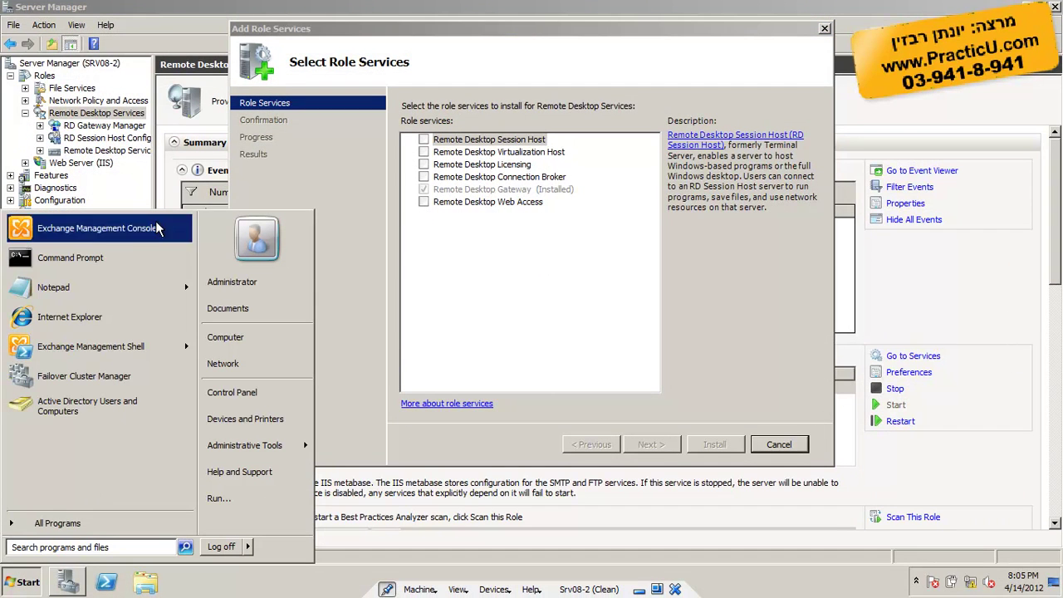
{"action": "left_click", "coordinate": [143, 265]}
{"action": "type", "text": "ipconfig"}
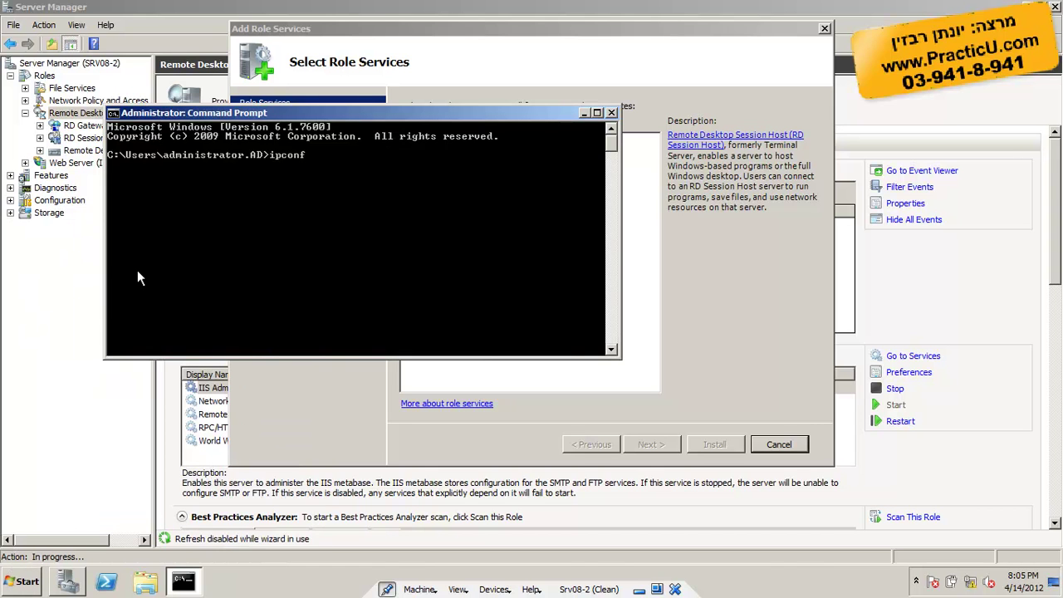
{"action": "key", "text": "Return"}
{"action": "double_click", "coordinate": [357, 108]}
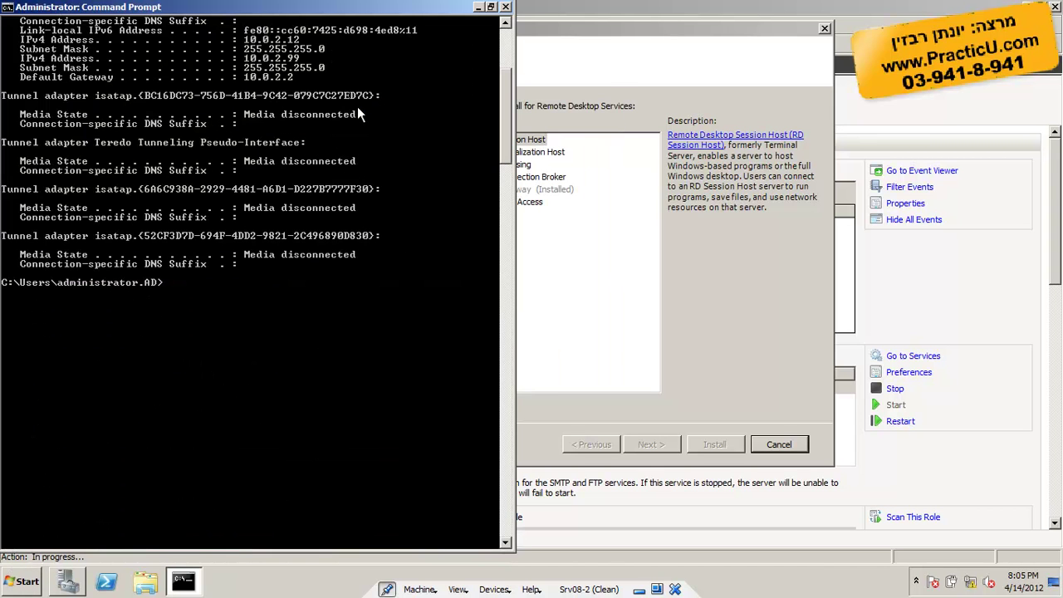
{"action": "left_click_drag", "start_coordinate": [501, 113], "coordinate": [515, 41]}
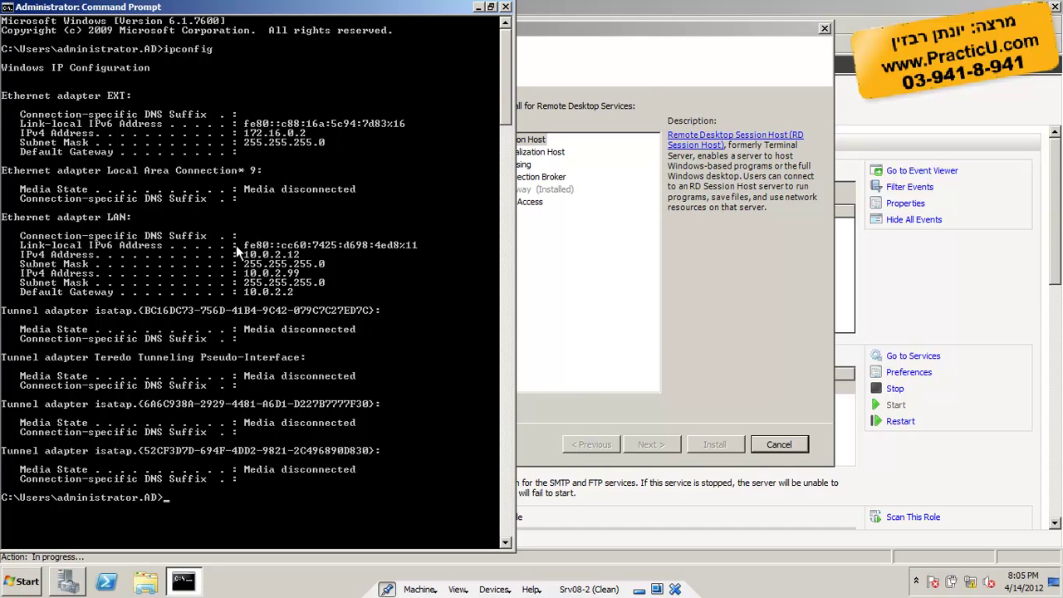
{"action": "left_click", "coordinate": [506, 7]}
{"action": "left_click", "coordinate": [563, 48]}
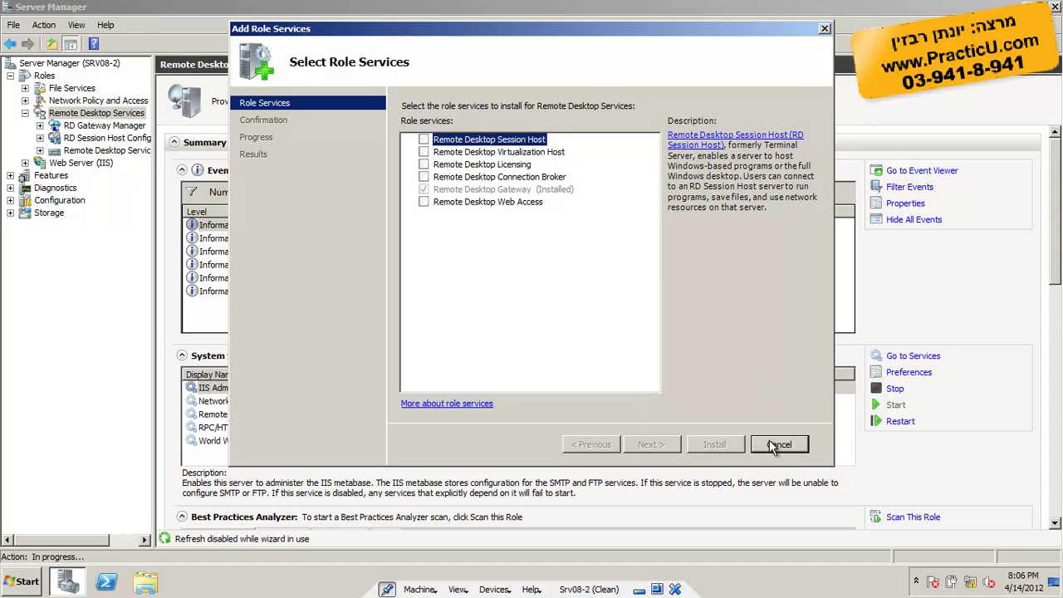
- Review the Remote Desktop Gateway and Remote Desktop Web Access descriptions, then cancel the Add Role Services wizard
{"action": "left_click", "coordinate": [523, 190]}
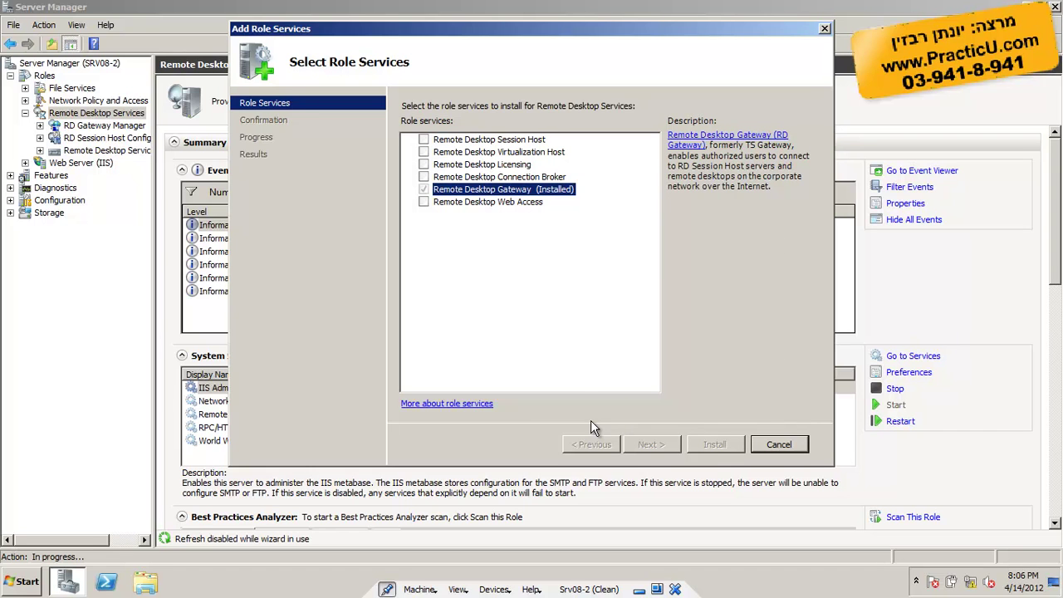
{"action": "left_click", "coordinate": [520, 202]}
{"action": "left_click", "coordinate": [775, 449]}
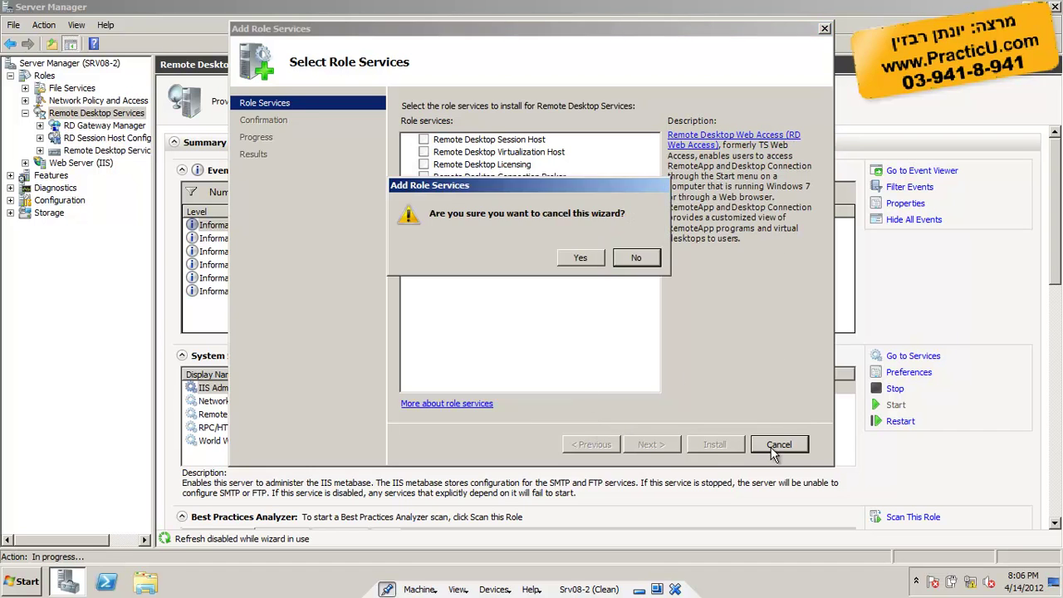
{"action": "left_click", "coordinate": [574, 259]}
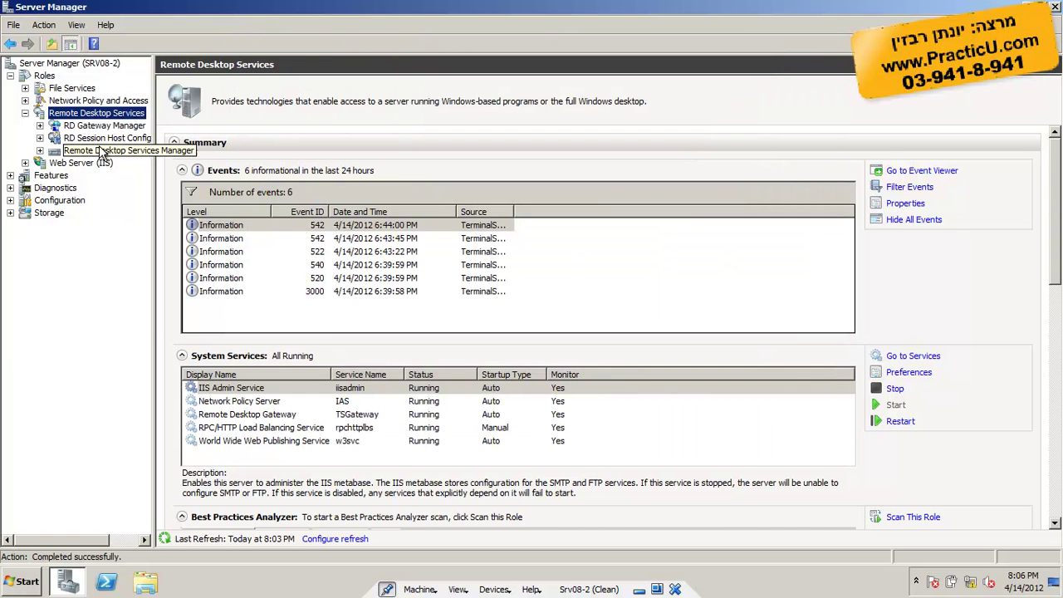
- Install the Remote Desktop Web Access role service under Remote Desktop Services on SRV08-2
{"action": "right_click", "coordinate": [114, 114]}
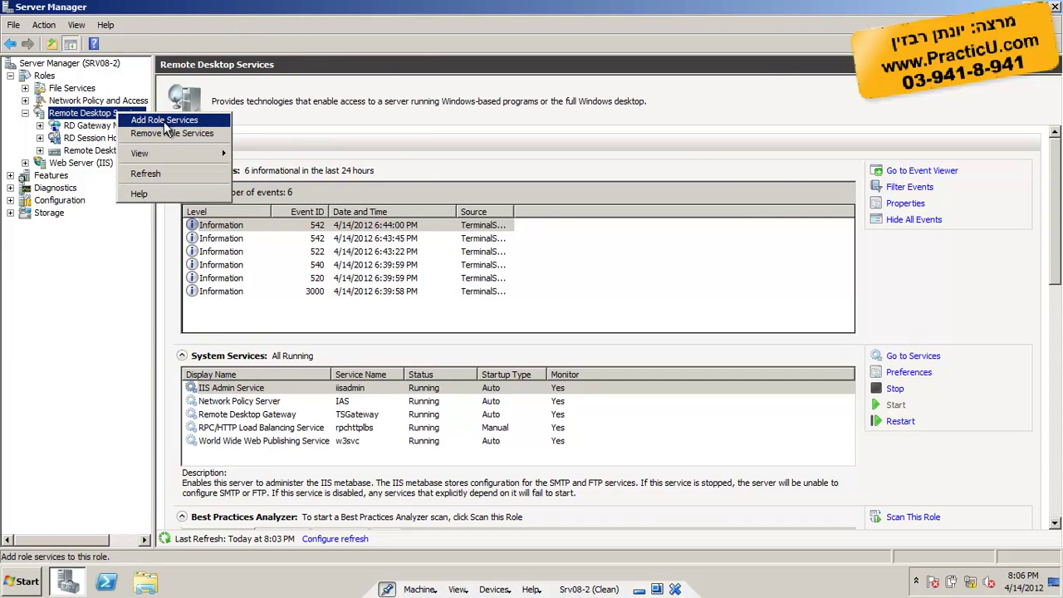
{"action": "right_click", "coordinate": [107, 113]}
{"action": "right_click", "coordinate": [107, 113]}
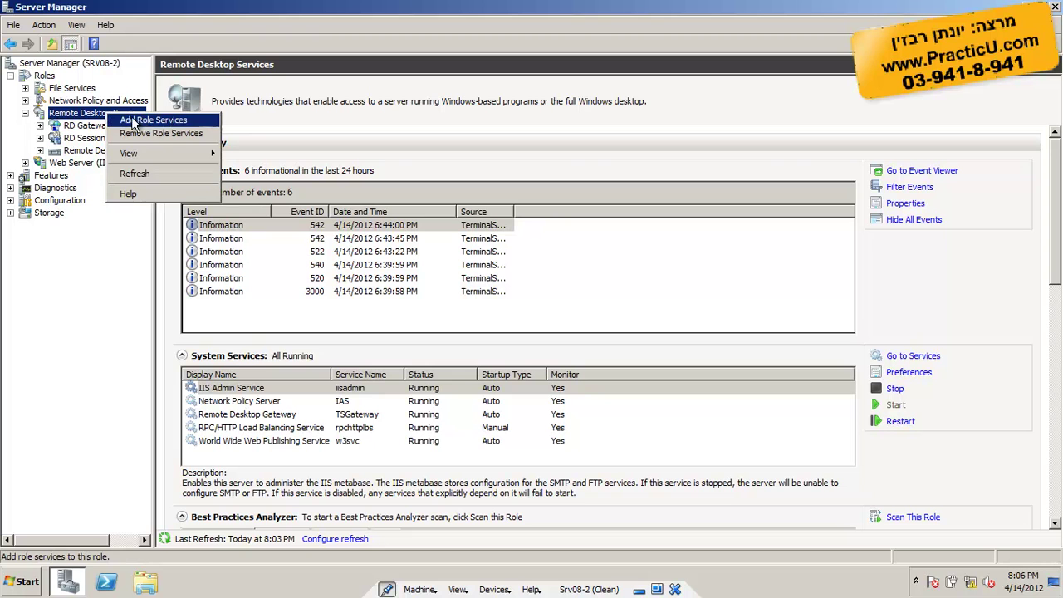
{"action": "left_click", "coordinate": [143, 121]}
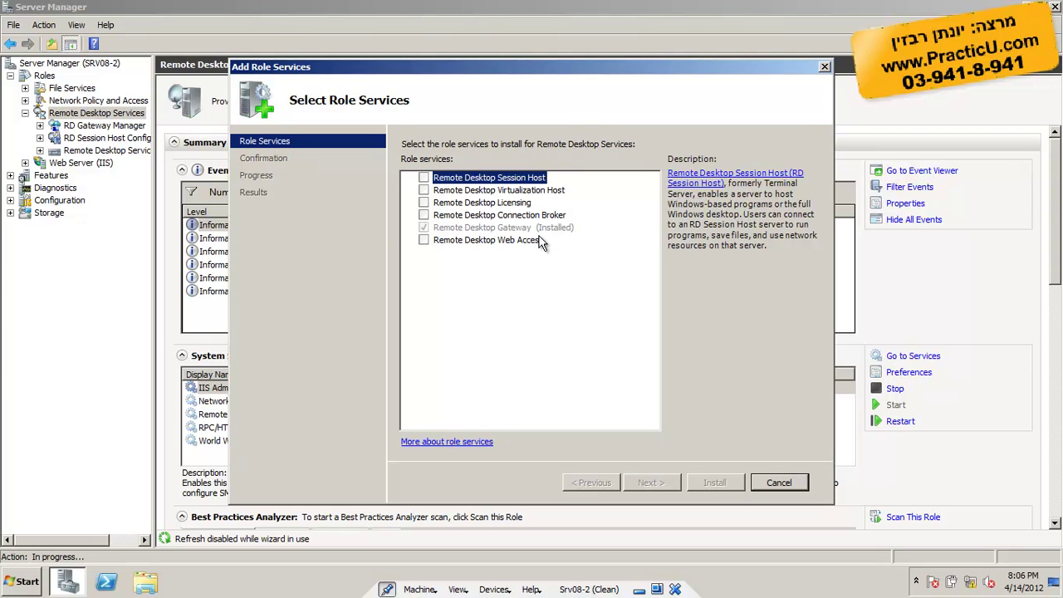
{"action": "left_click", "coordinate": [501, 240]}
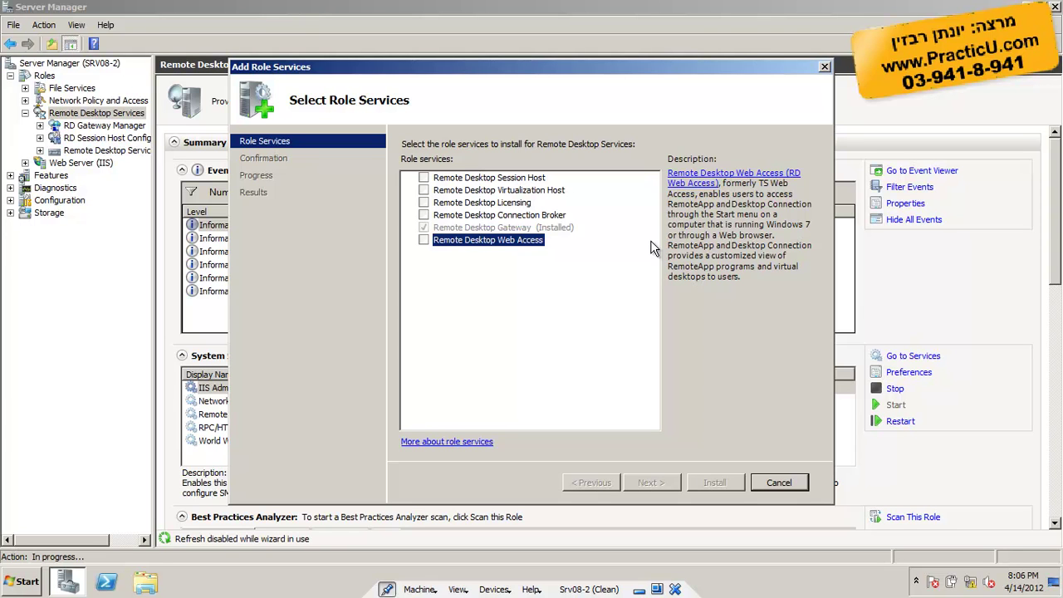
{"action": "left_click", "coordinate": [423, 240]}
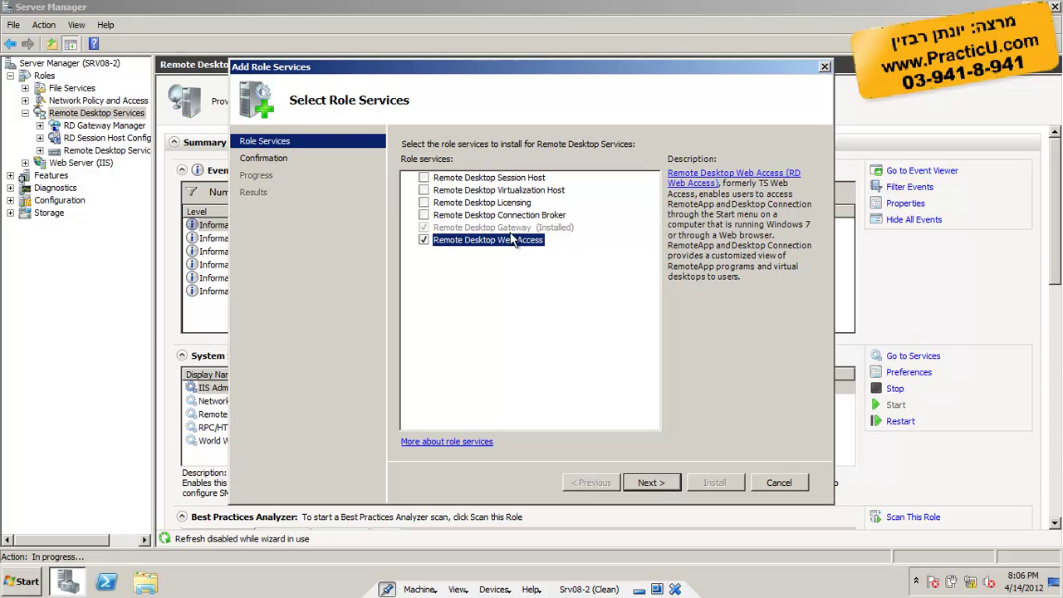
{"action": "left_click", "coordinate": [661, 486]}
{"action": "left_click", "coordinate": [729, 483]}
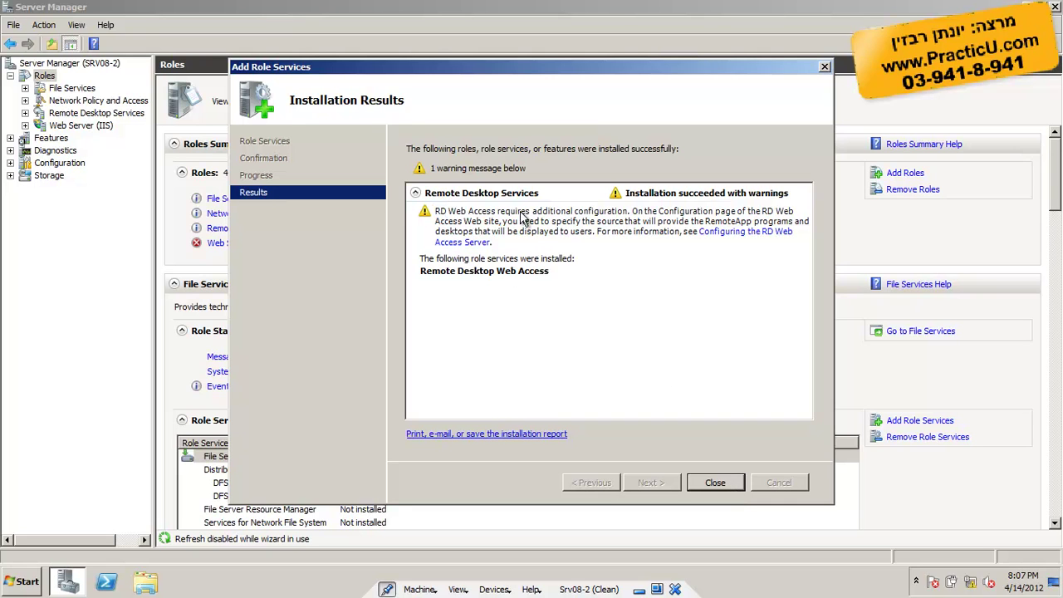
- Consult the help topic on configuring the RD Web Access server, then close it and the finished installation wizard
{"action": "left_click", "coordinate": [728, 240]}
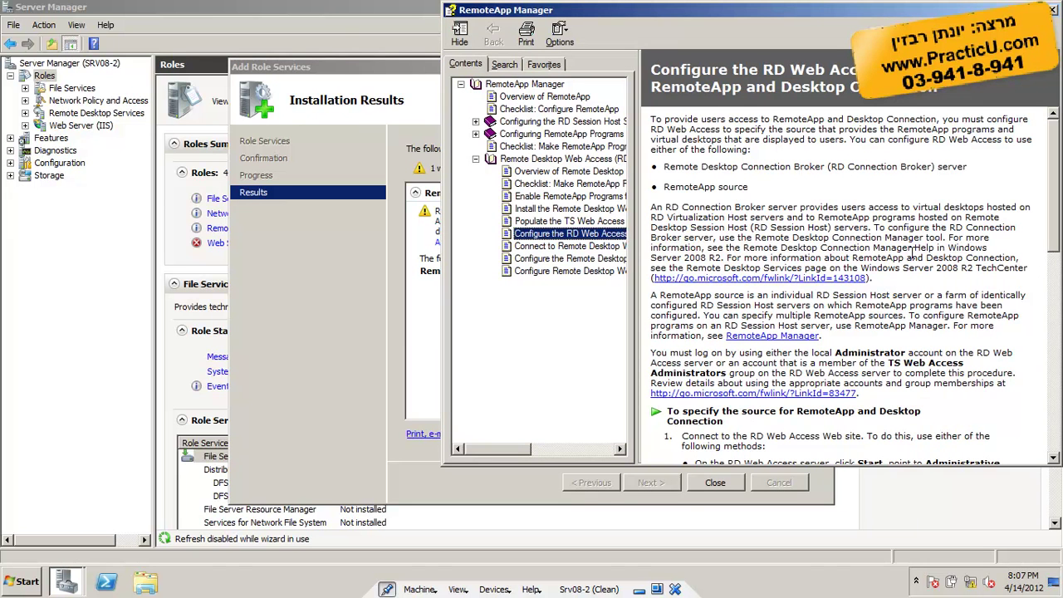
{"action": "left_click", "coordinate": [1056, 10]}
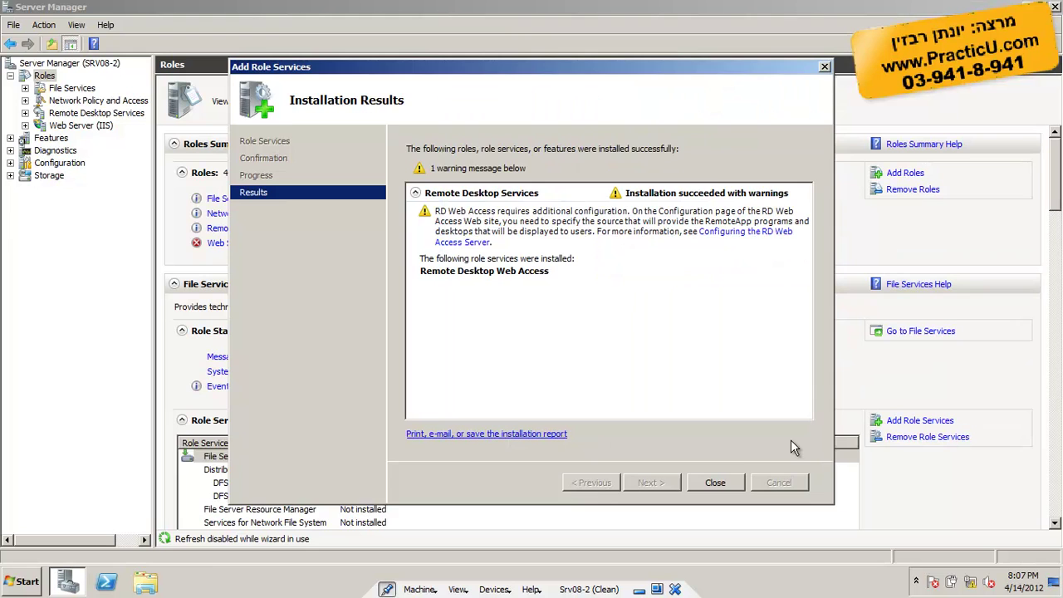
{"action": "left_click", "coordinate": [714, 482]}
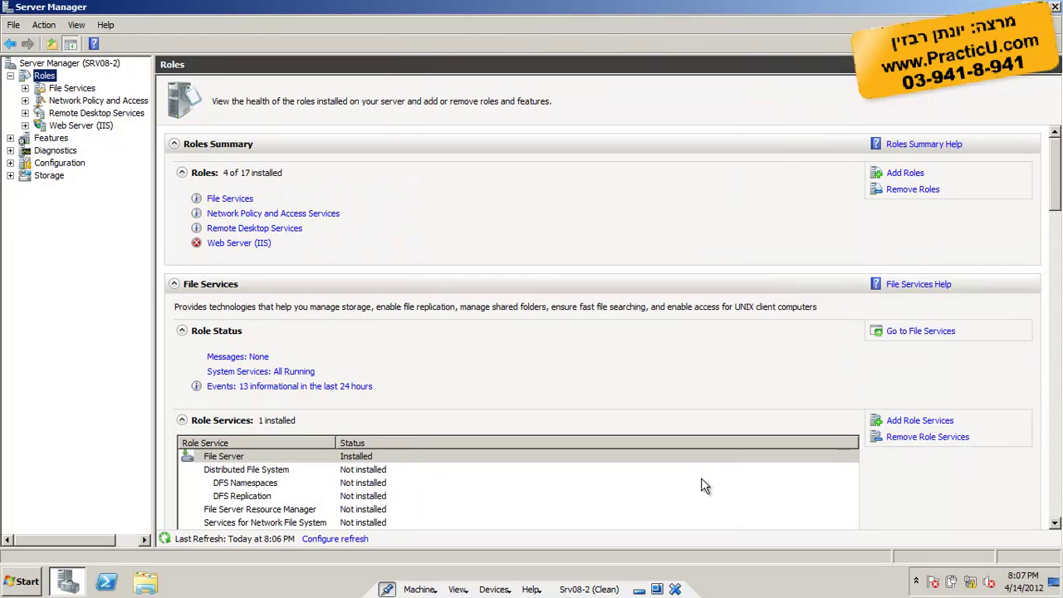
- Open IIS Manager on SRV08-2 and select the RDWeb application under Default Web Site
{"action": "left_click", "coordinate": [25, 126]}
{"action": "left_click", "coordinate": [71, 142]}
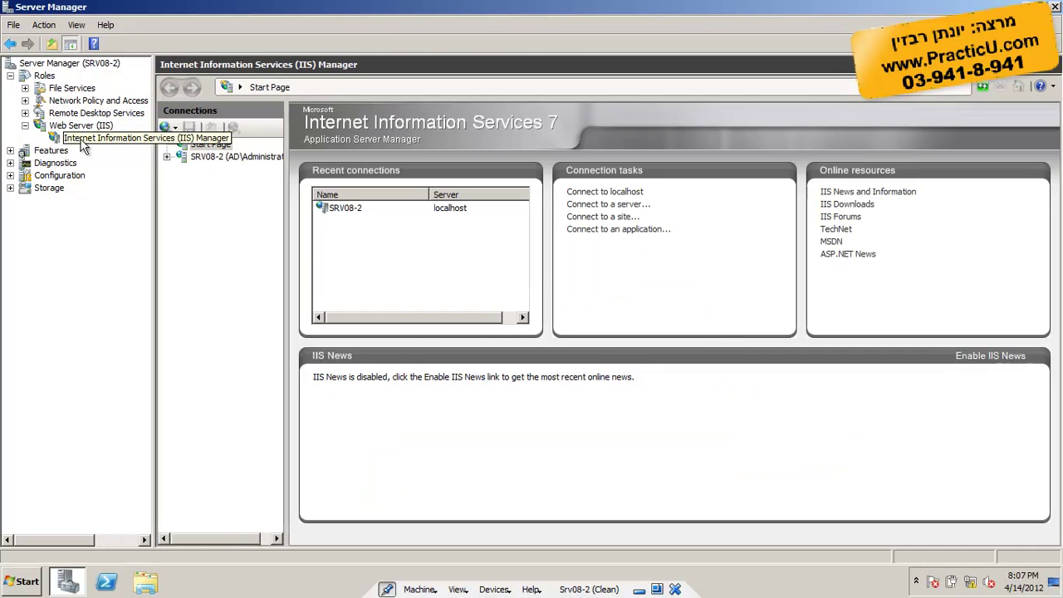
{"action": "left_click", "coordinate": [167, 157]}
{"action": "left_click", "coordinate": [181, 181]}
{"action": "left_click", "coordinate": [196, 194]}
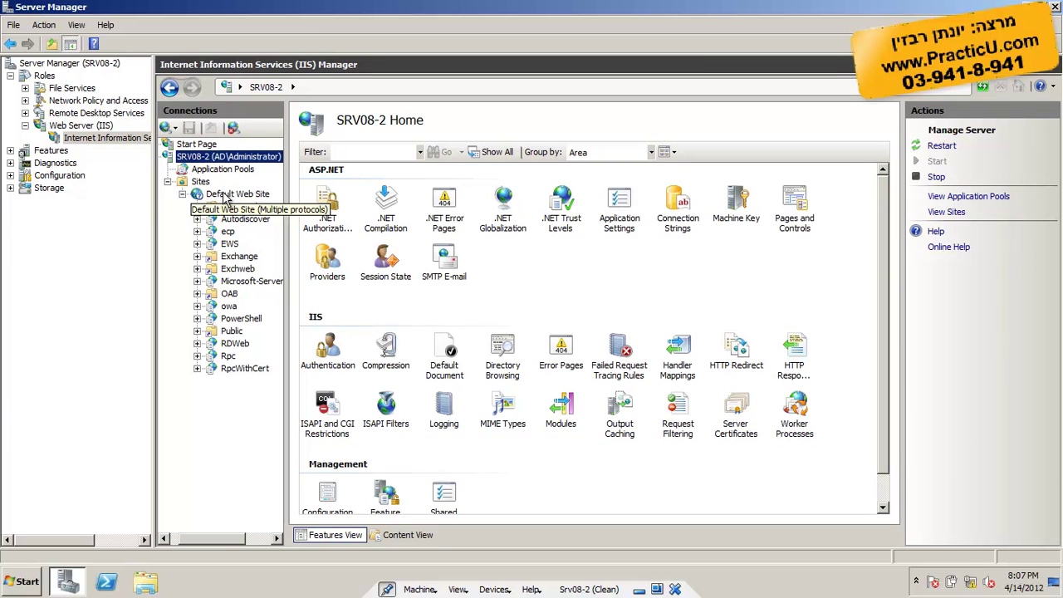
{"action": "left_click", "coordinate": [227, 196]}
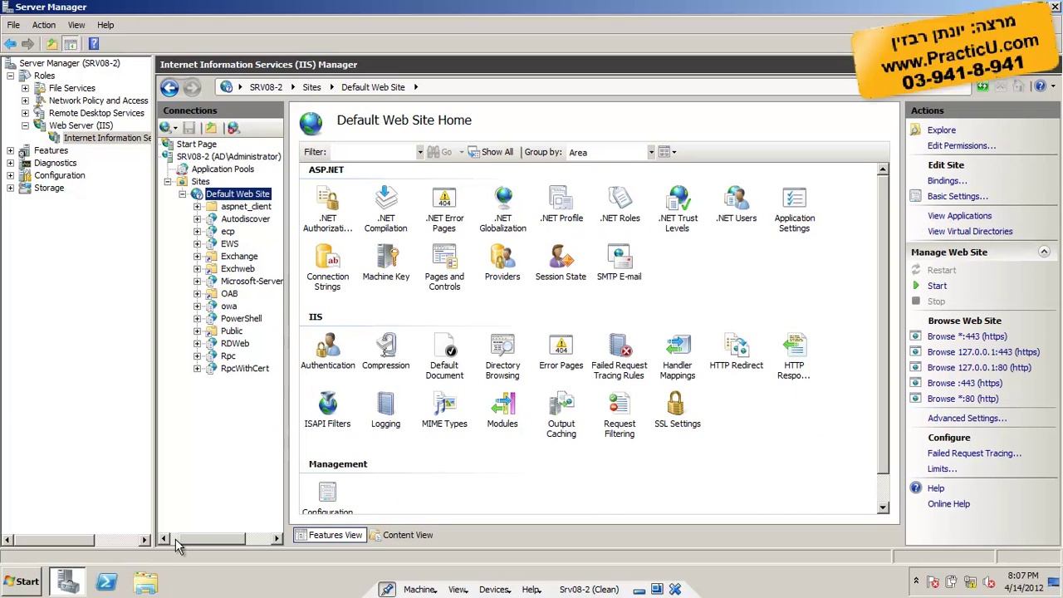
{"action": "left_click", "coordinate": [235, 343]}
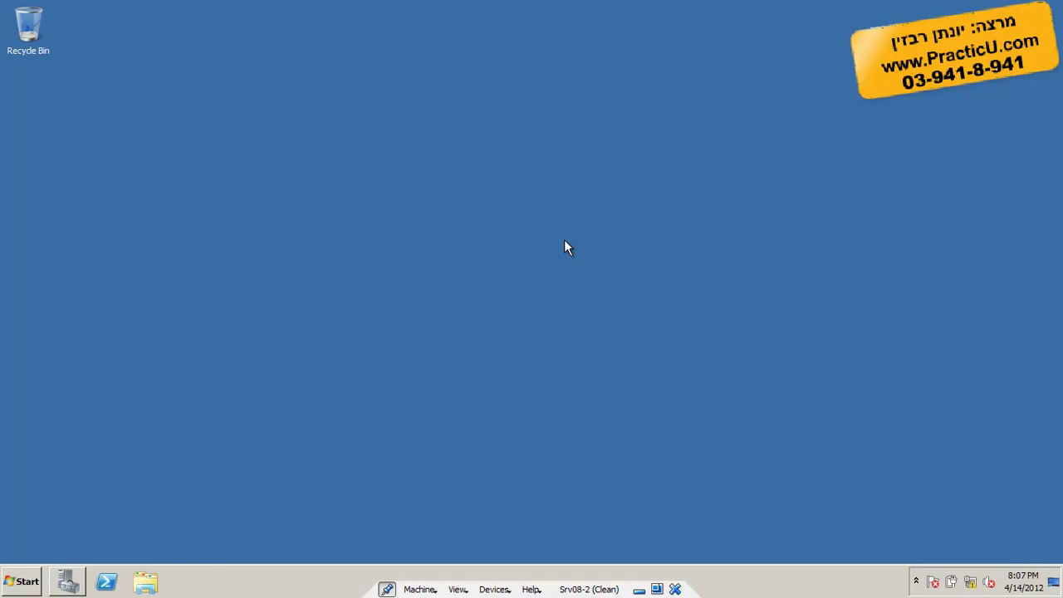
{"action": "key", "text": "super+r"}
{"action": "type", "text": "https://localhost"}
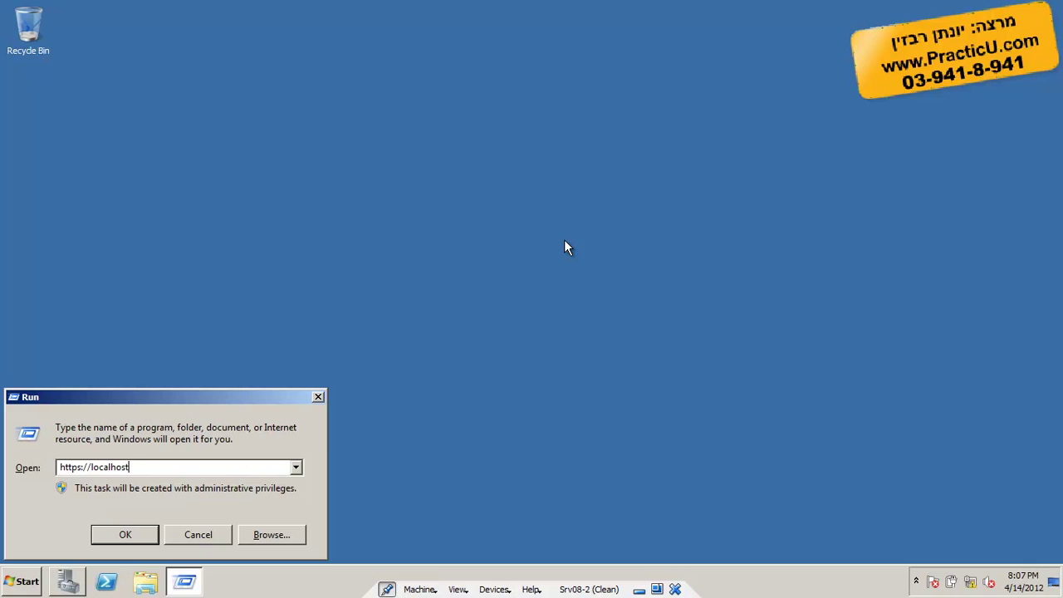
{"action": "type", "text": "/rdweb"}
{"action": "key", "text": "ctrl+Left"}
{"action": "key", "text": "ctrl+Left"}
{"action": "key", "text": "Return"}
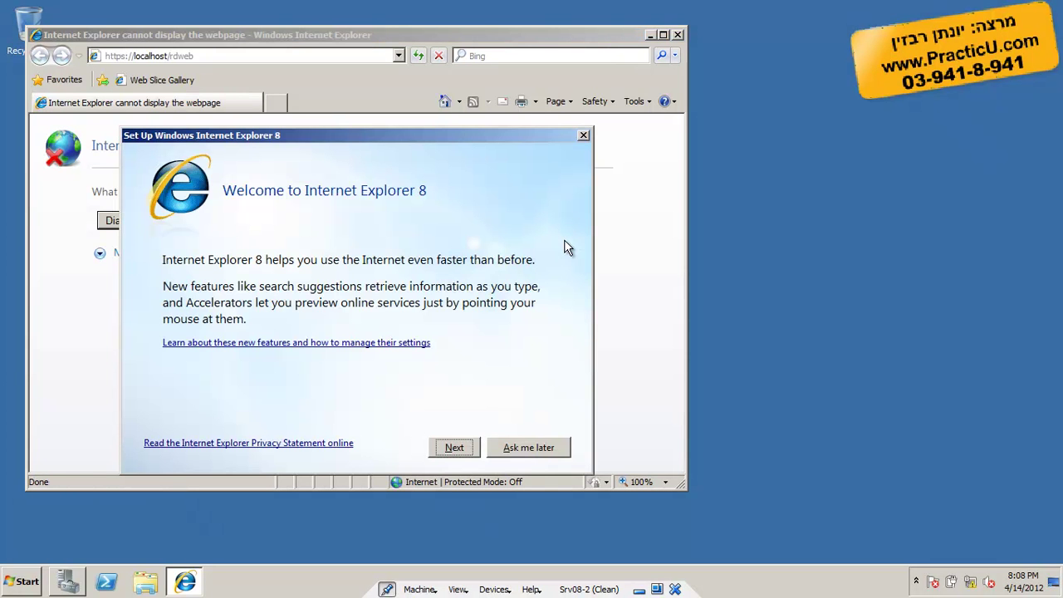
{"action": "left_click", "coordinate": [530, 448]}
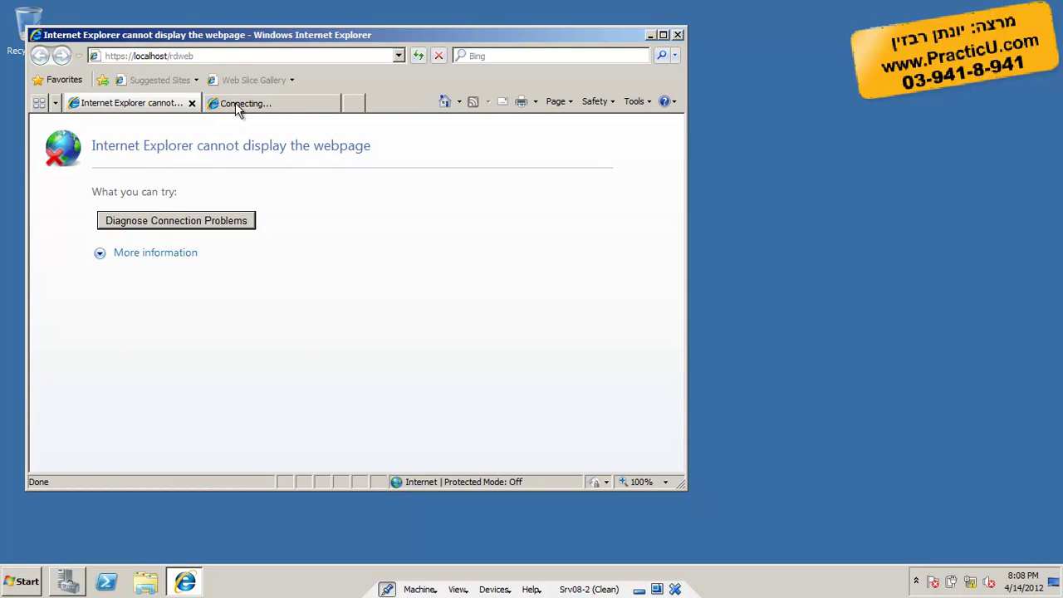
{"action": "left_click", "coordinate": [266, 110]}
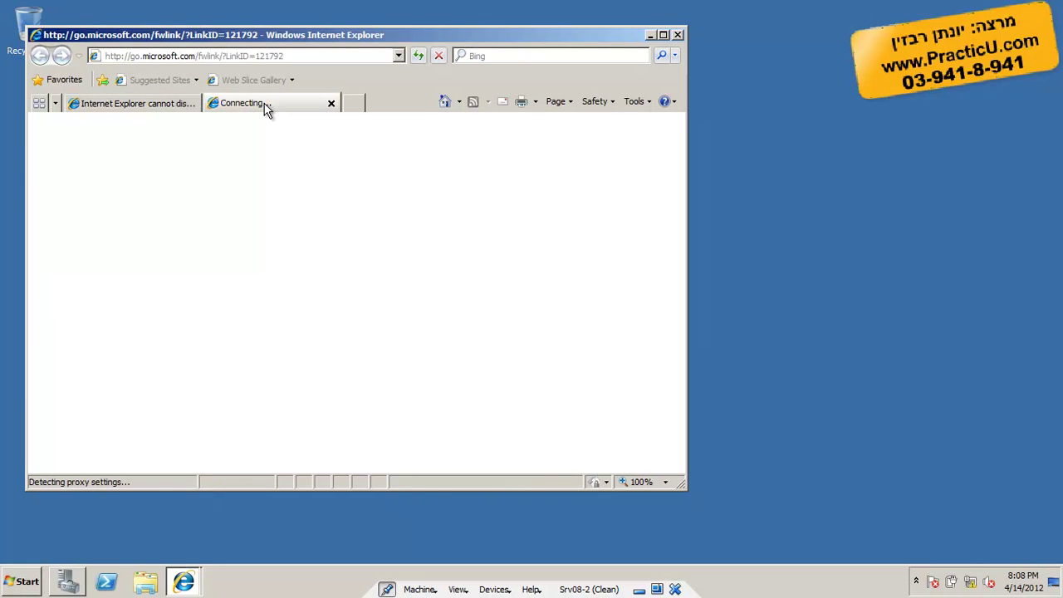
- Close the additional browser tab and continue past the certificate warning to the RD Web Access sign-in page
{"action": "left_click", "coordinate": [331, 104]}
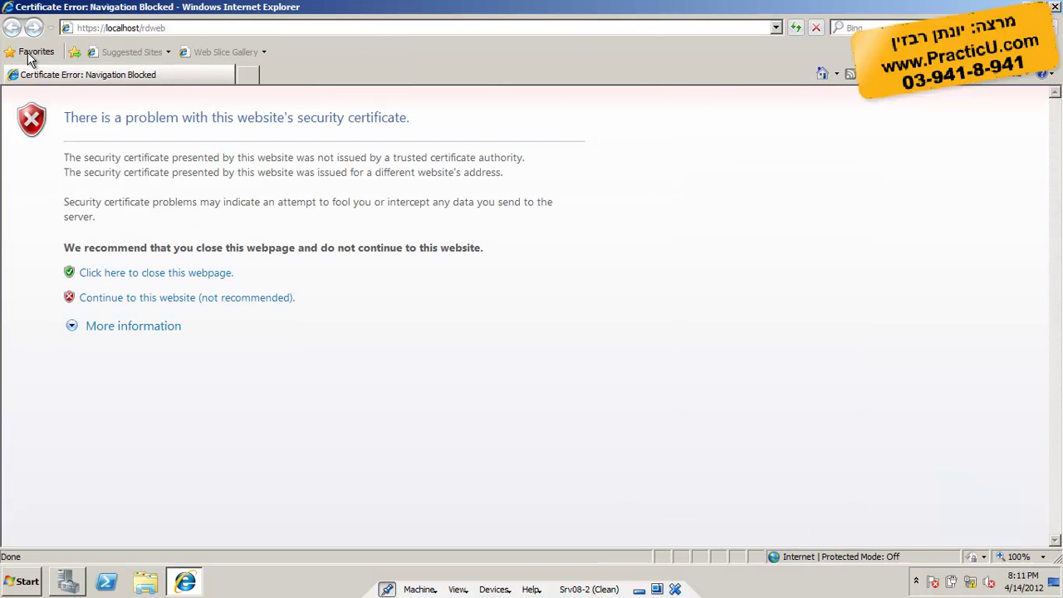
{"action": "left_click", "coordinate": [219, 304]}
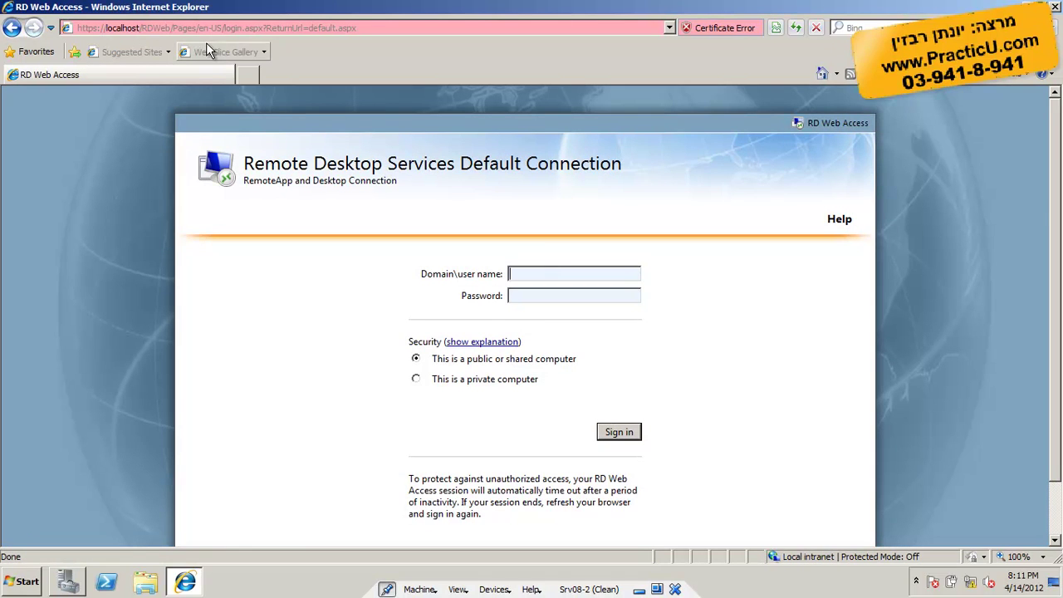
{"action": "left_click_drag", "start_coordinate": [243, 167], "coordinate": [478, 167]}
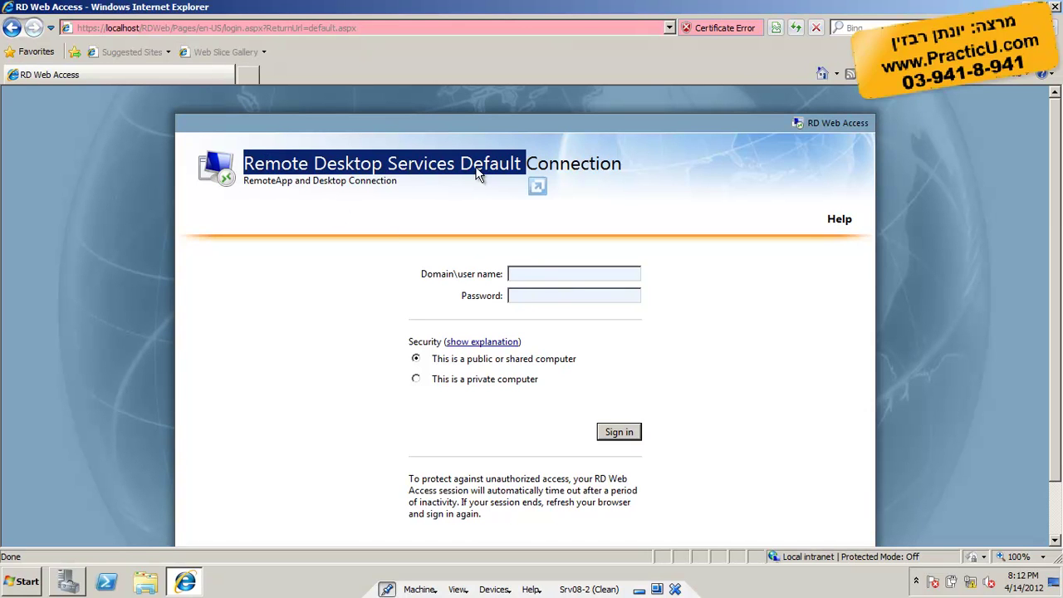
- Sign in to RD Web Access as ad\administrator with the account password, keeping the public or shared computer option
{"action": "left_click", "coordinate": [565, 281]}
{"action": "type", "text": "ad\\administrator"}
{"action": "key", "text": "Tab"}
{"action": "type", "text": "••••••••"}
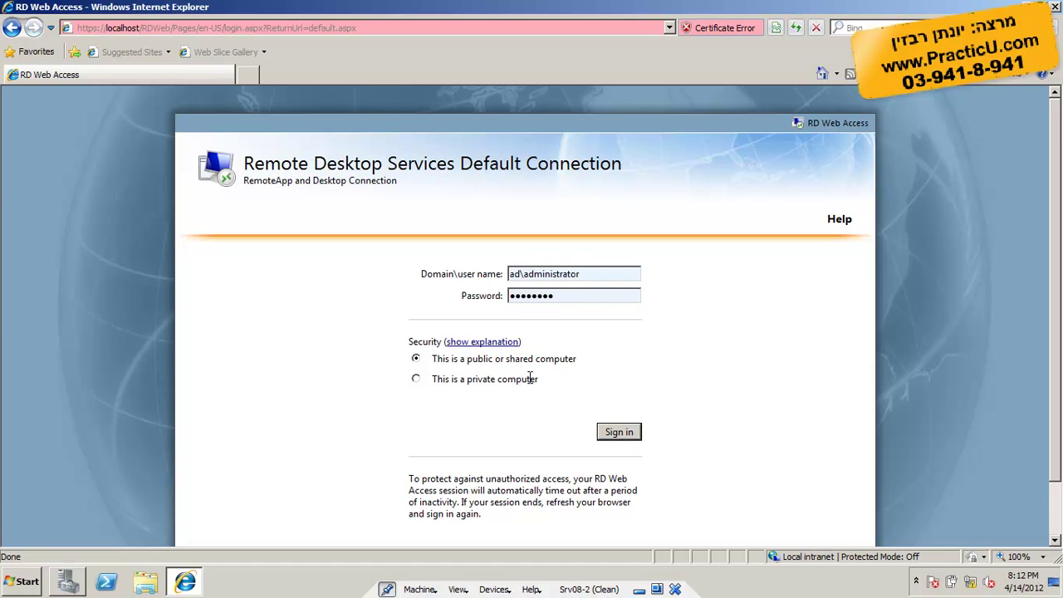
{"action": "left_click", "coordinate": [628, 438]}
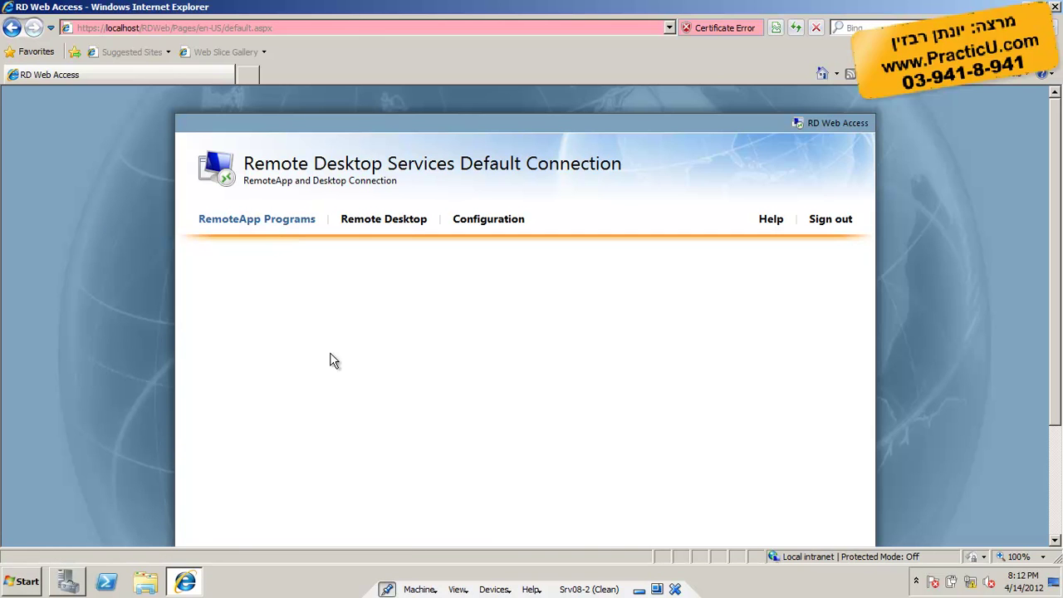
- Enter 10.0.2.11 as the computer to connect to on the Remote Desktop page, and return to RemoteApp Programs without connecting
{"action": "left_click", "coordinate": [399, 226]}
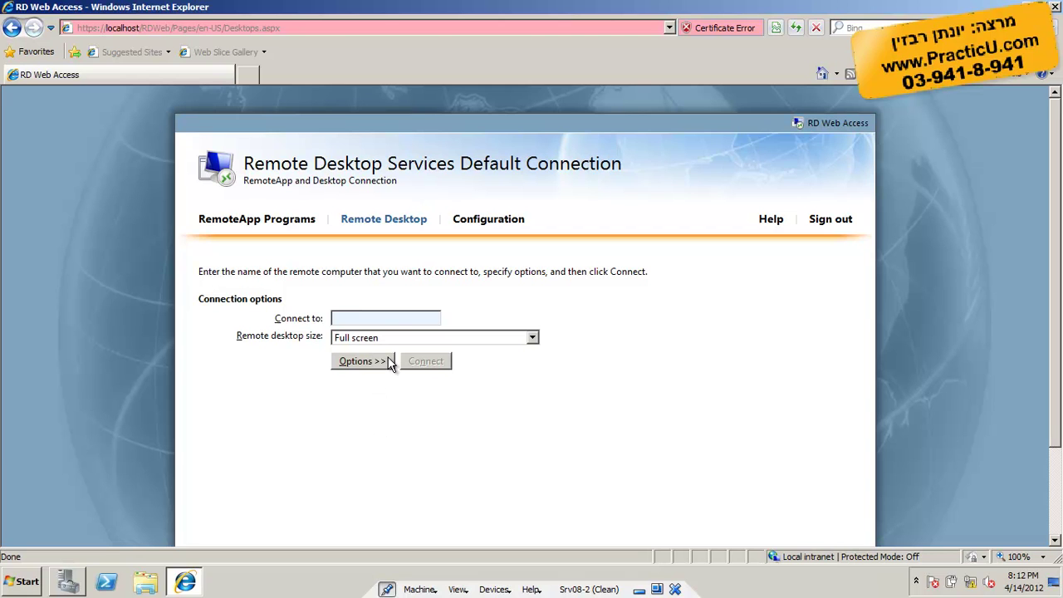
{"action": "left_click", "coordinate": [420, 316]}
{"action": "type", "text": "10.0."}
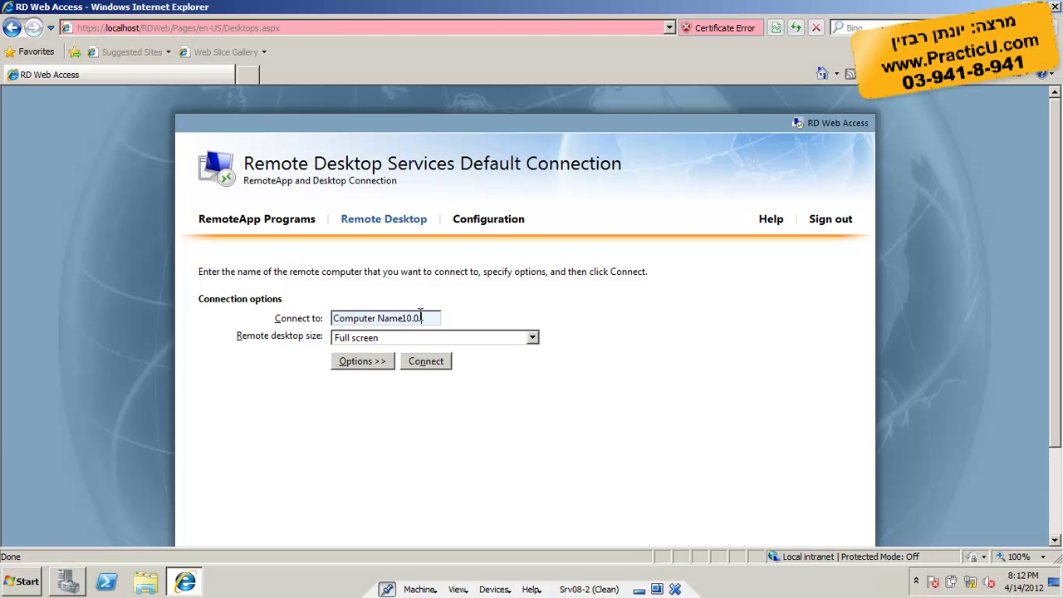
{"action": "triple_click", "coordinate": [420, 315]}
{"action": "type", "text": "10.0.2.11"}
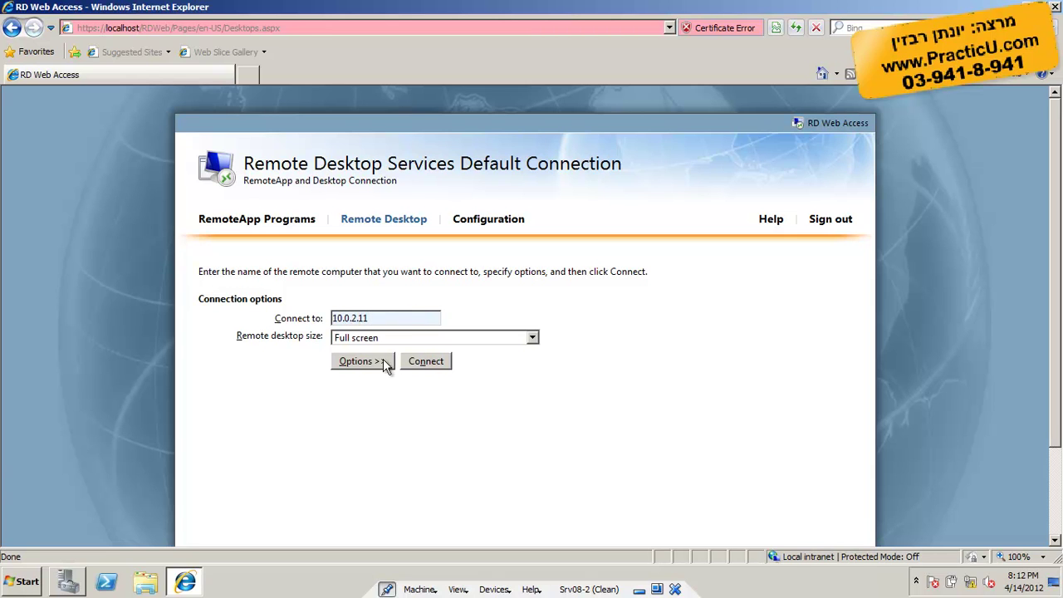
{"action": "left_click", "coordinate": [257, 221]}
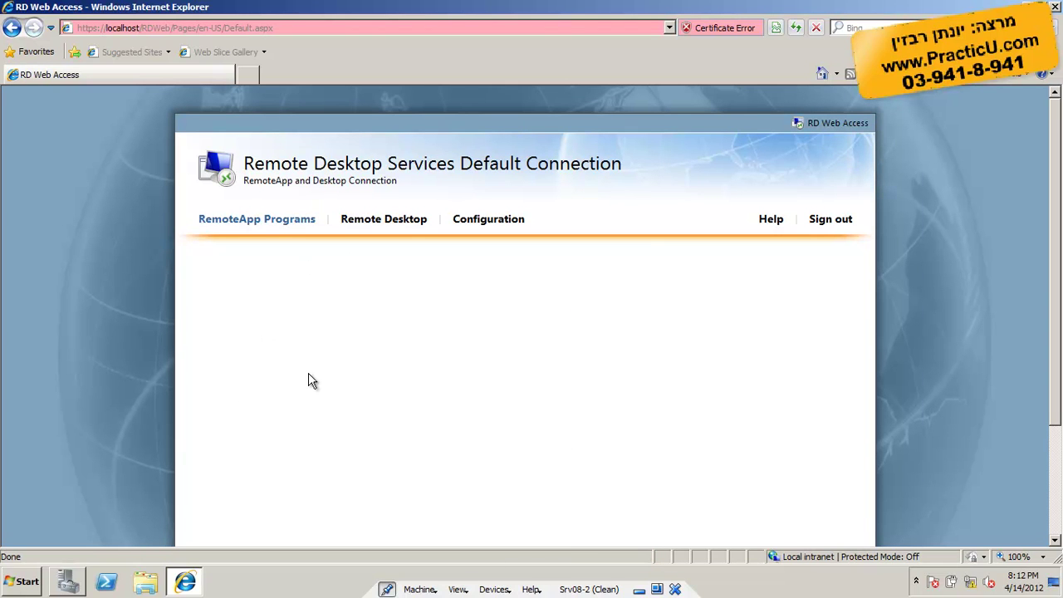